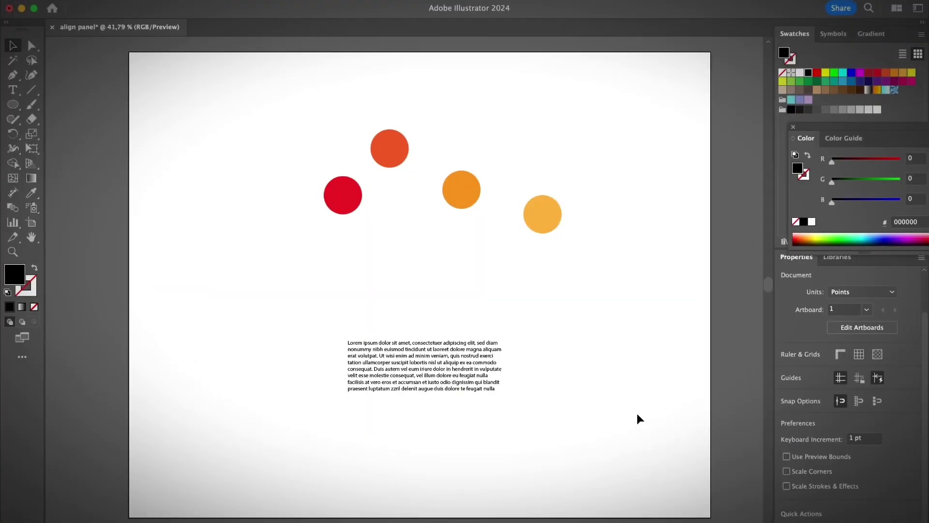
Step: Marquee-select all four circles and briefly check the Align section's extra options
left_click_drag(298, 118, 614, 284)
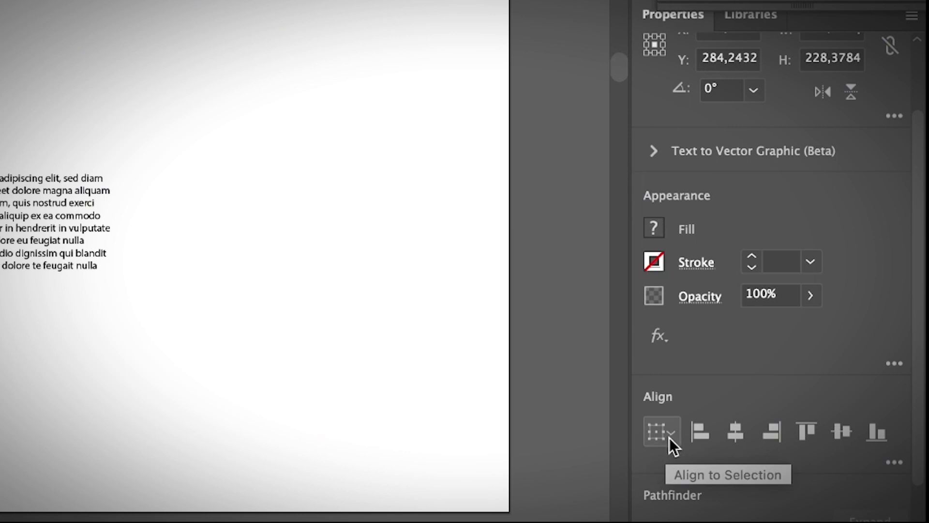
left_click(894, 462)
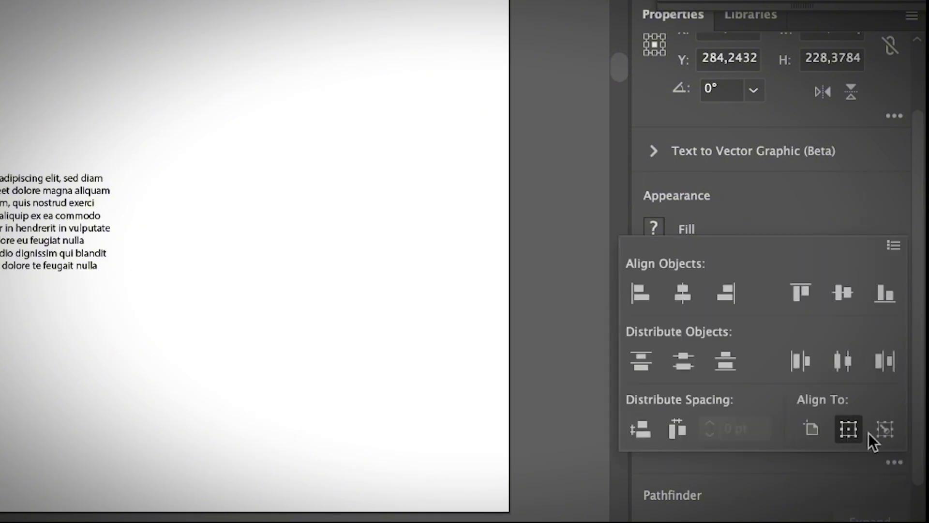
left_click(872, 474)
scroll(100, 136, "left", 1)
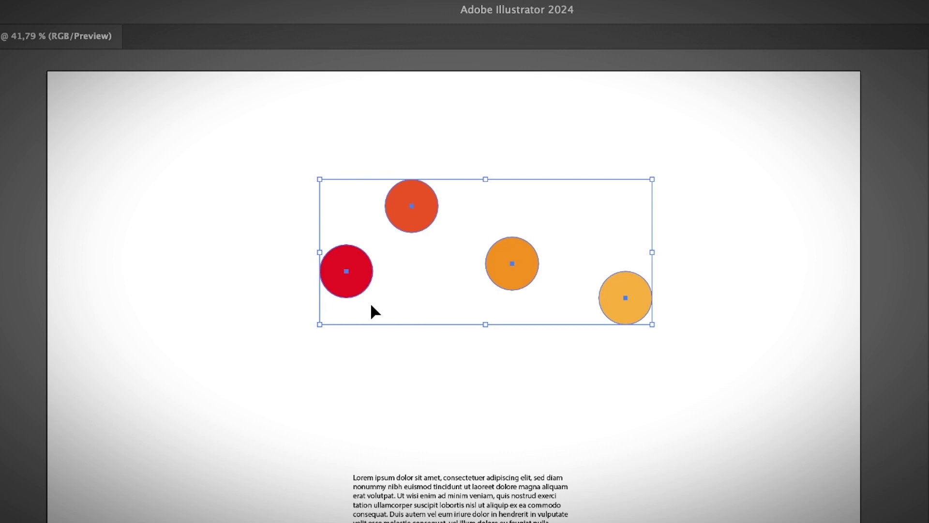
Step: Show the Align panel from the Window menu and place it right of the circles
left_click(295, 1)
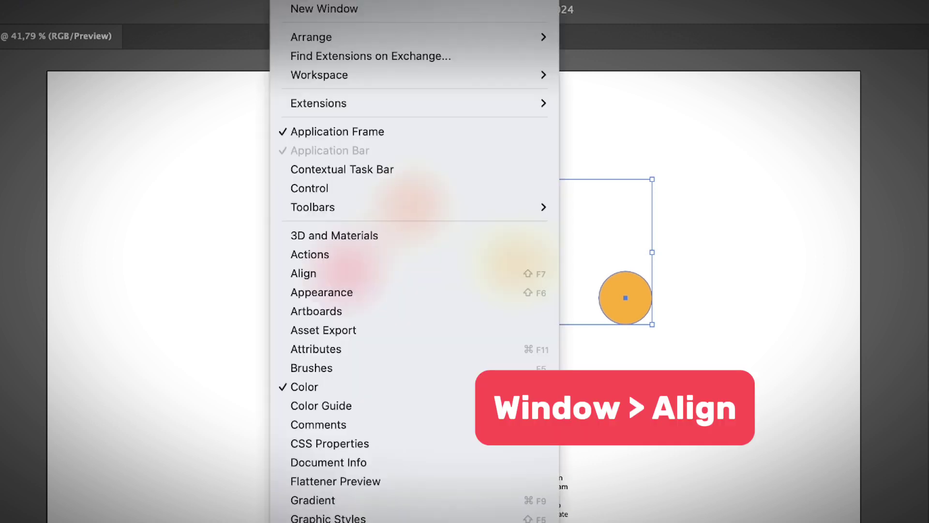
left_click(371, 275)
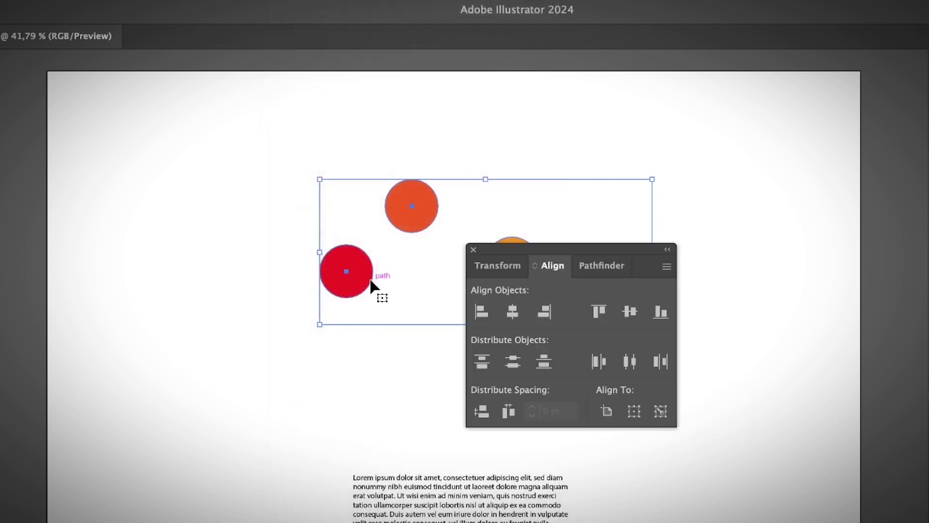
left_click_drag(519, 248, 728, 191)
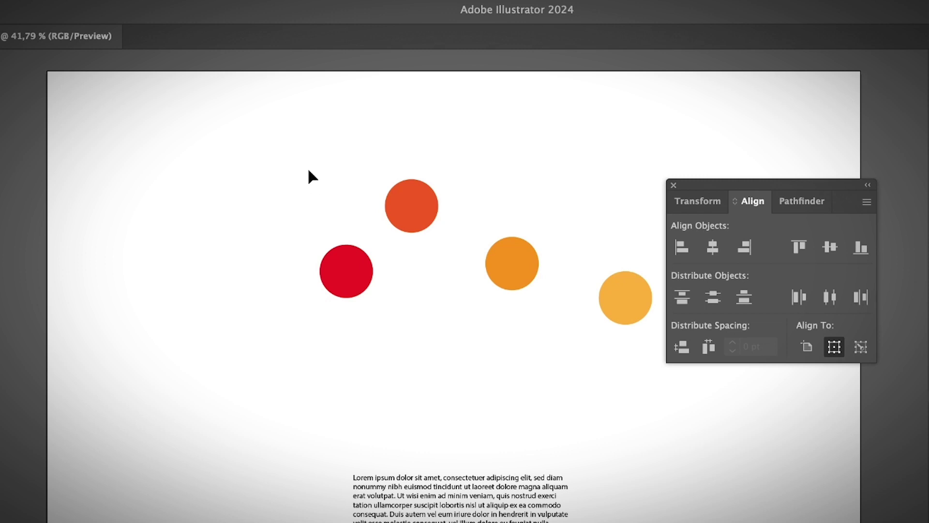
Step: Align the four circles on their vertical centres, then distribute them evenly by their centres
left_click_drag(309, 170, 620, 366)
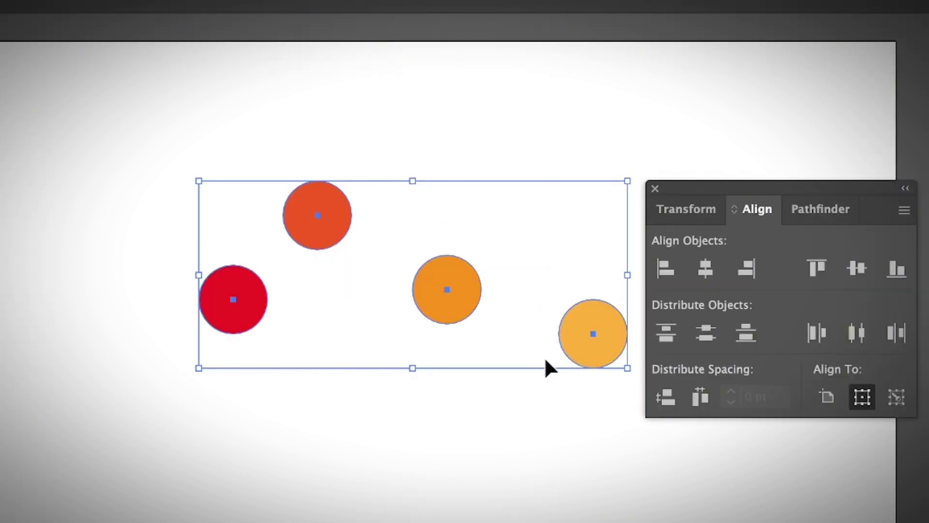
left_click(856, 268)
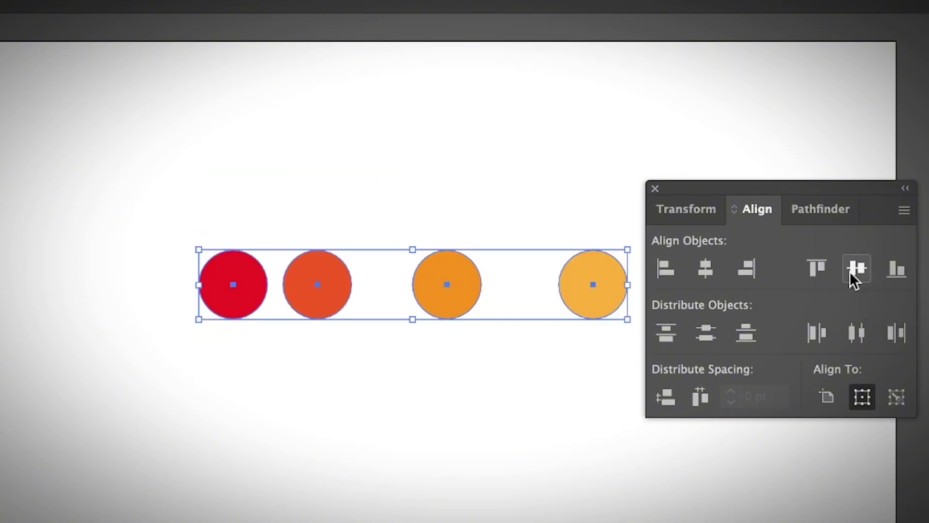
left_click_drag(171, 218, 629, 359)
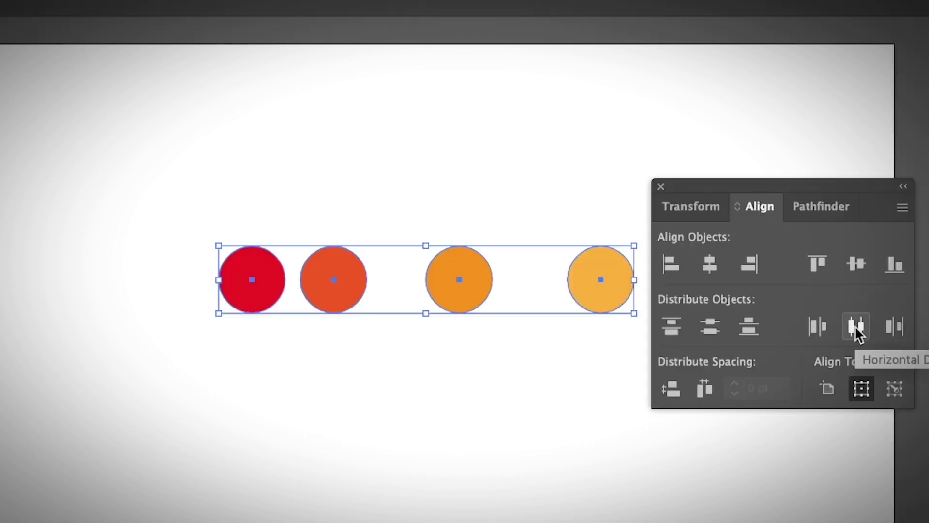
left_click(855, 327)
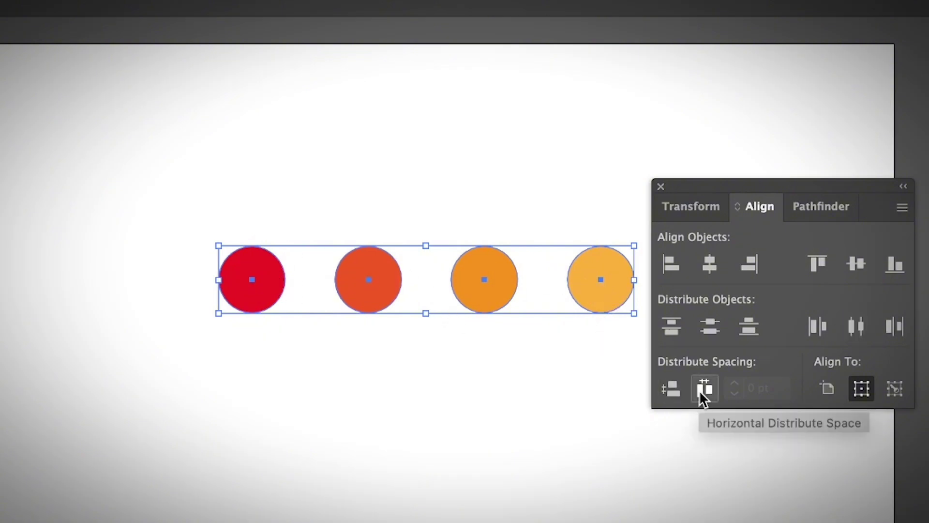
left_click(452, 391)
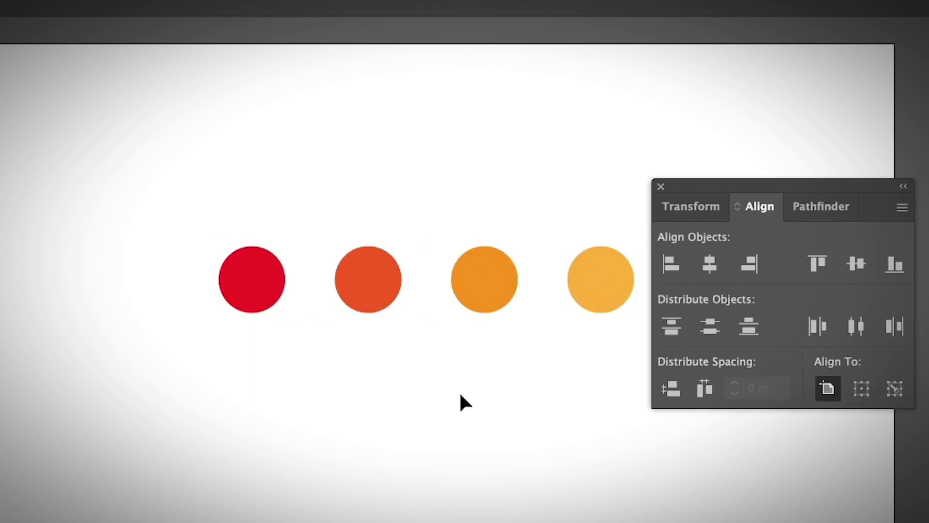
Step: Try left, horizontal-centre, right, top and bottom alignment on the circles, undoing each one
left_click_drag(159, 145, 475, 509)
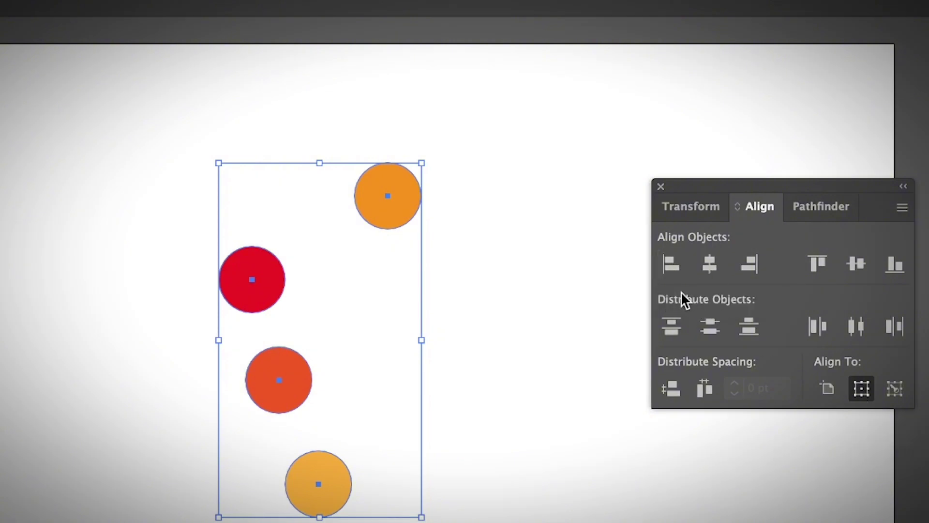
left_click(667, 269)
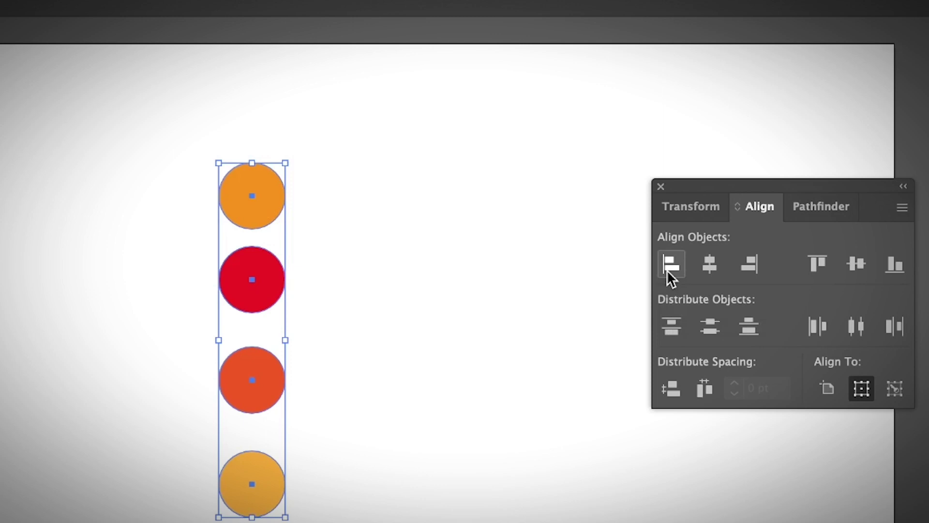
key("super+z")
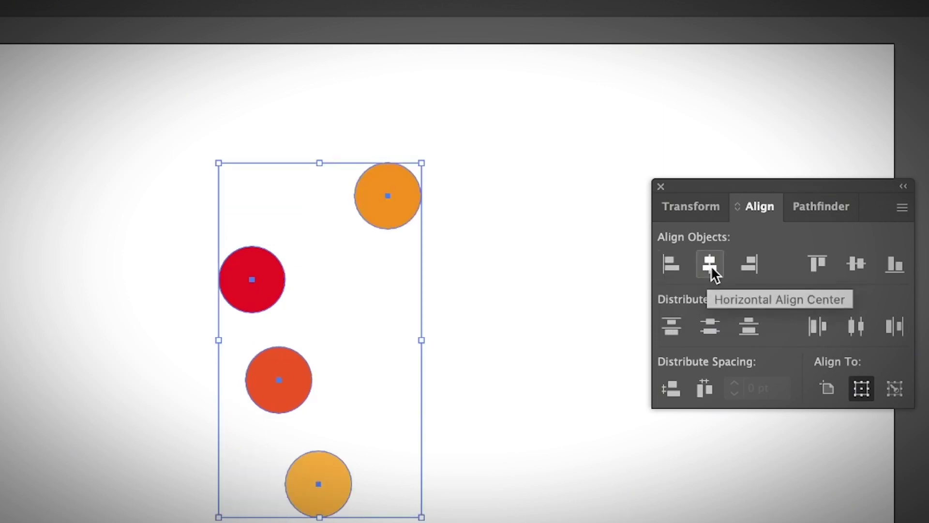
left_click(714, 272)
key("super+z")
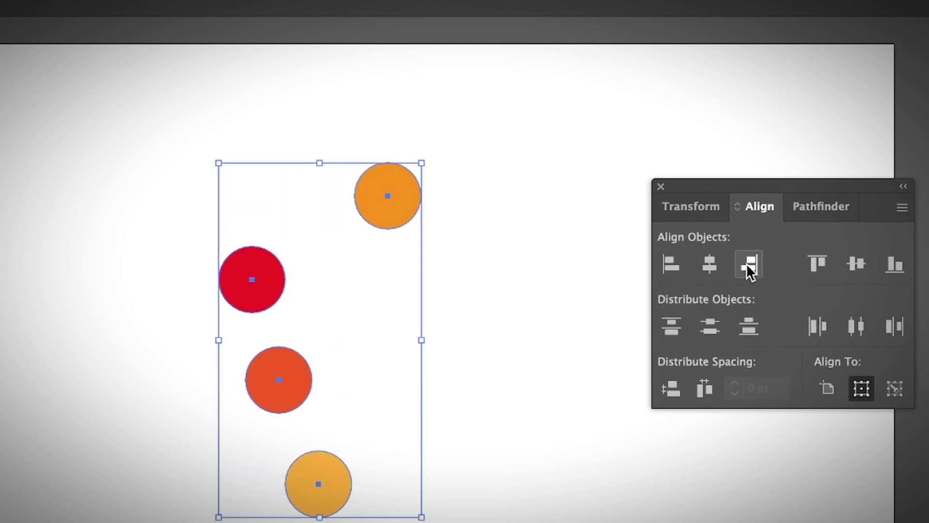
left_click(747, 266)
key("super+z")
left_click(807, 264)
key("super+z")
left_click(894, 272)
key("super+z")
Step: Try the distribute-objects and distribute-spacing options on the circles, undoing each result
left_click(671, 327)
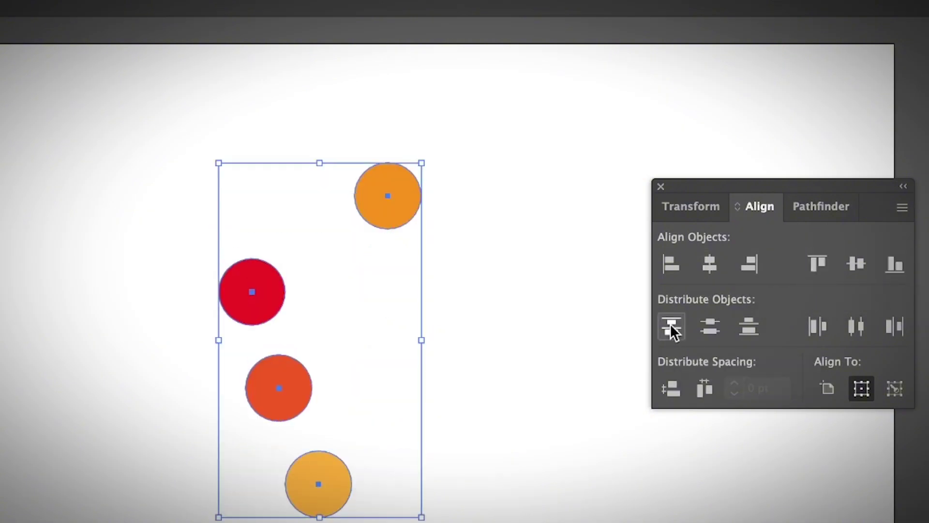
key("super+z")
left_click(749, 326)
key("super+z")
left_click(821, 328)
key("super+z")
left_click(855, 329)
key("super+z")
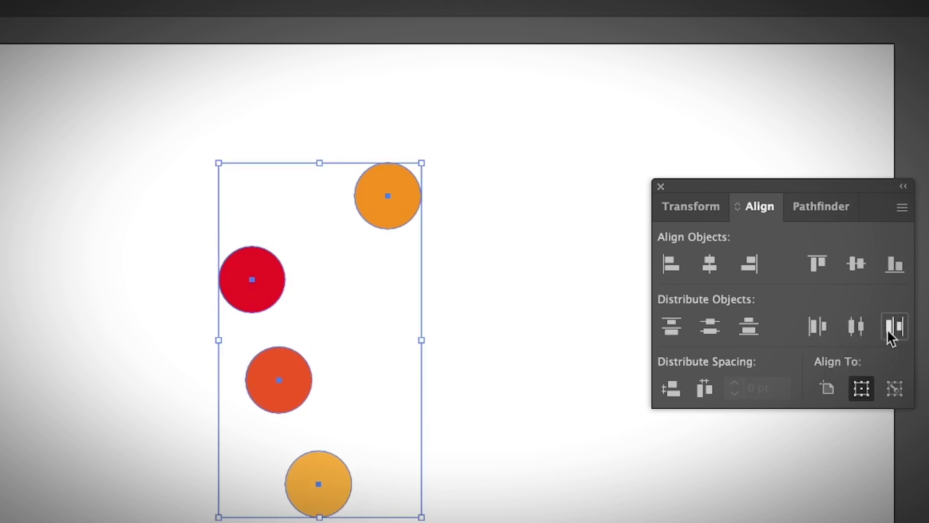
left_click(671, 389)
left_click(705, 388)
key("super+z")
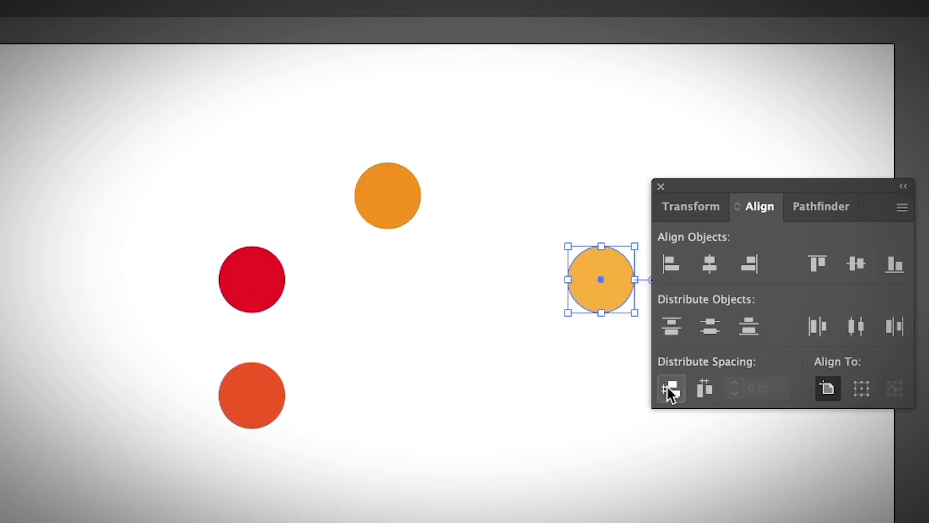
left_click(512, 432)
left_click_drag(217, 161, 601, 444)
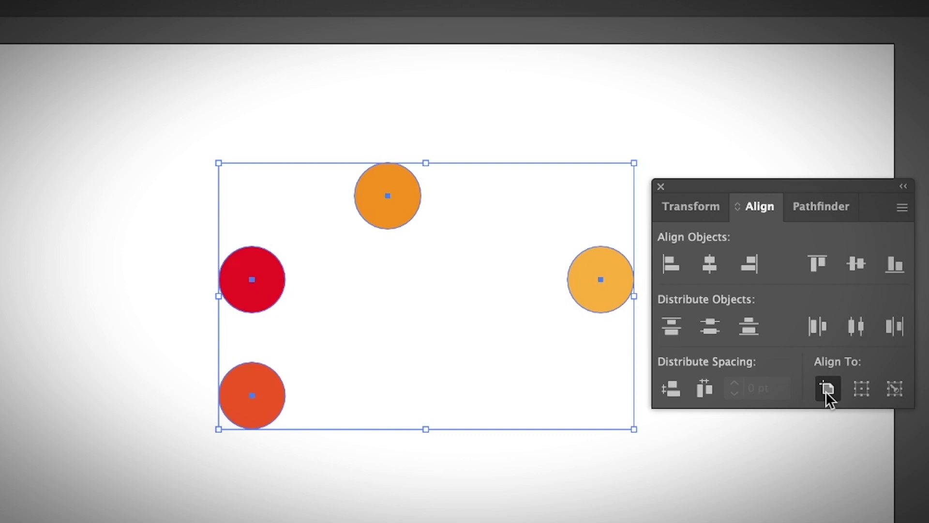
left_click(816, 265)
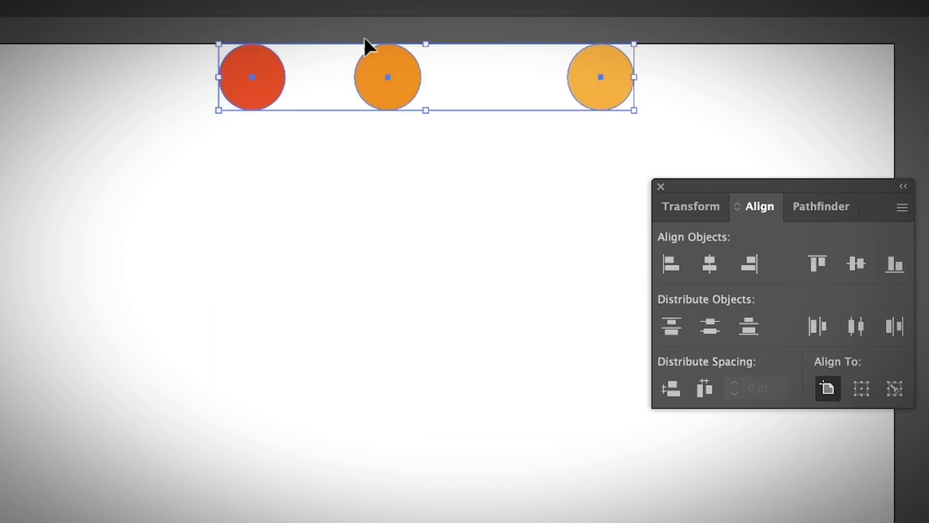
left_click(659, 62)
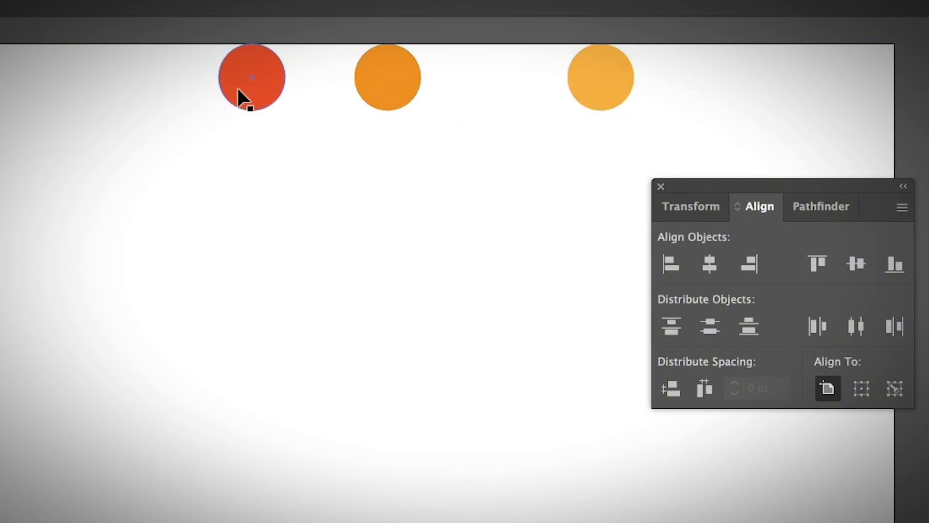
left_click_drag(254, 87, 145, 87)
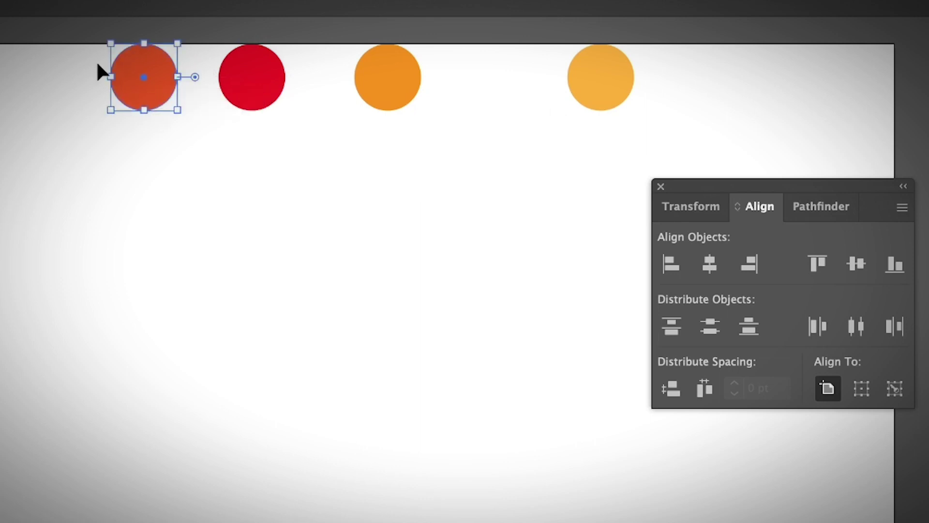
left_click(635, 143)
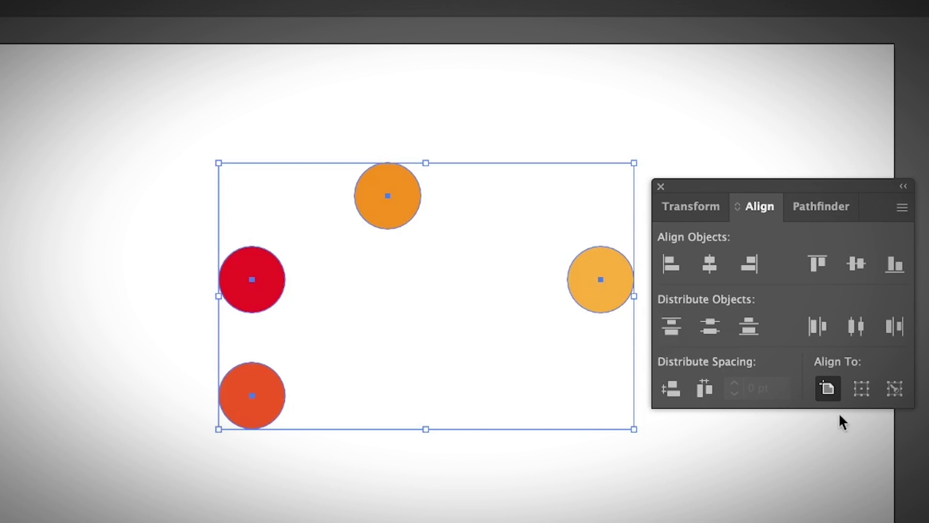
Step: With Align to Key Object, test the orange circle, then column the circles on the yellow circle
left_click(632, 452)
left_click_drag(208, 139, 580, 409)
left_click(896, 389)
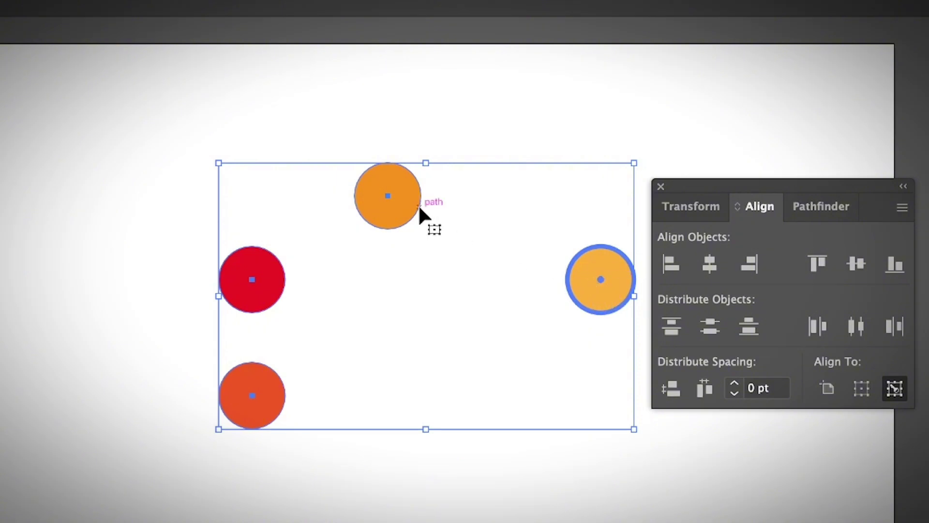
left_click(400, 202)
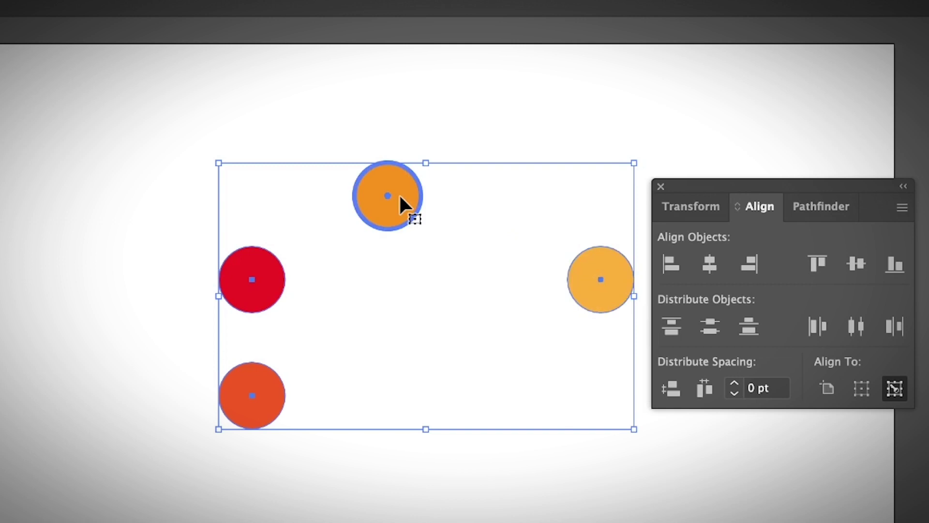
left_click(259, 286)
left_click(247, 408)
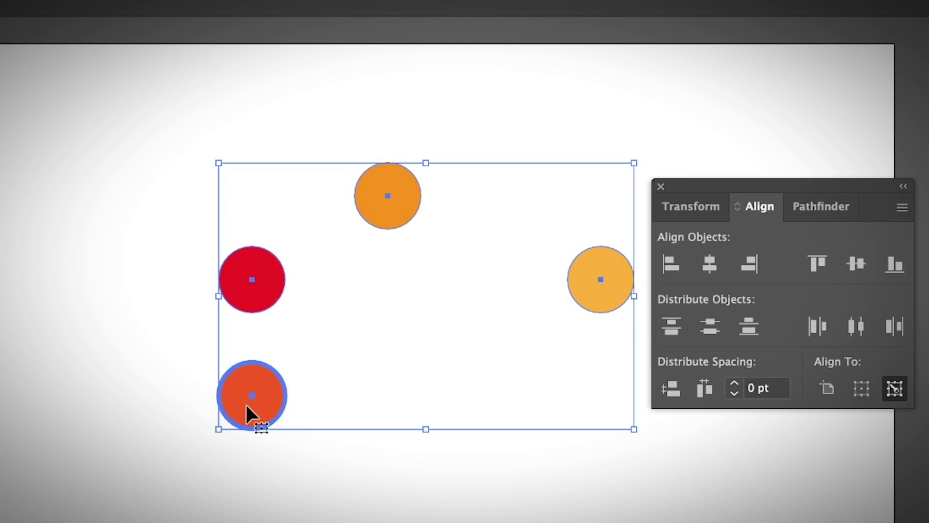
left_click(390, 220)
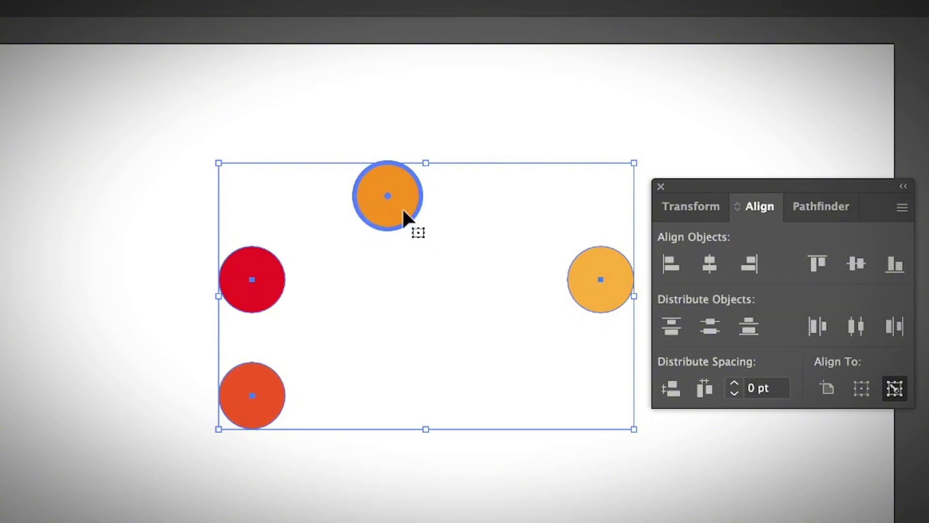
left_click(710, 264)
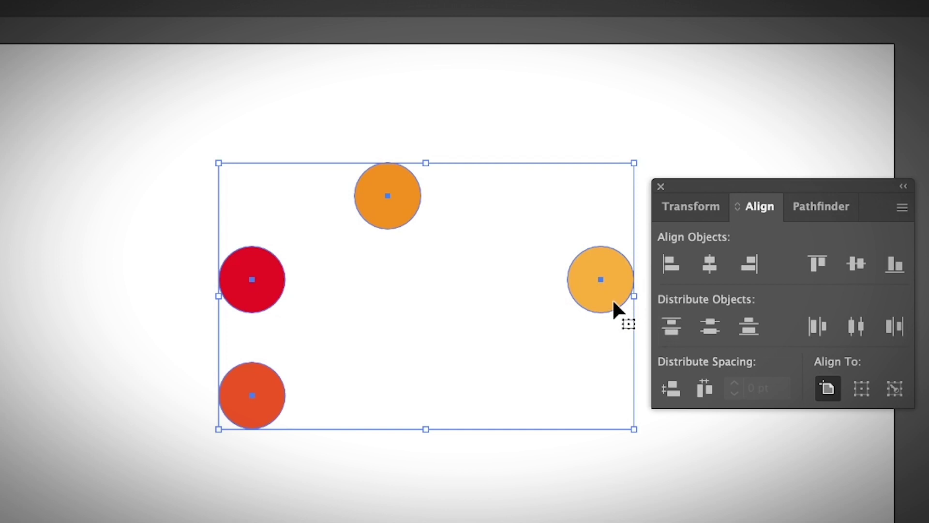
left_click(596, 275)
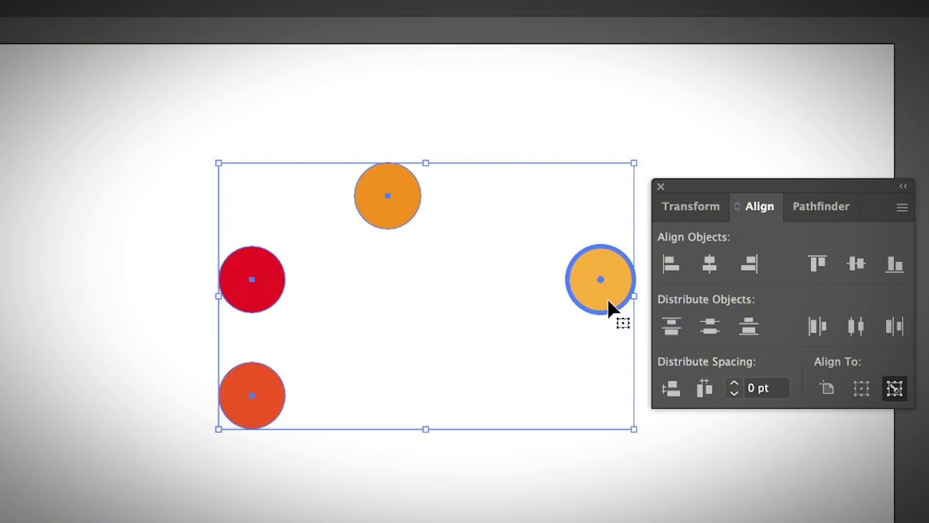
left_click(888, 336)
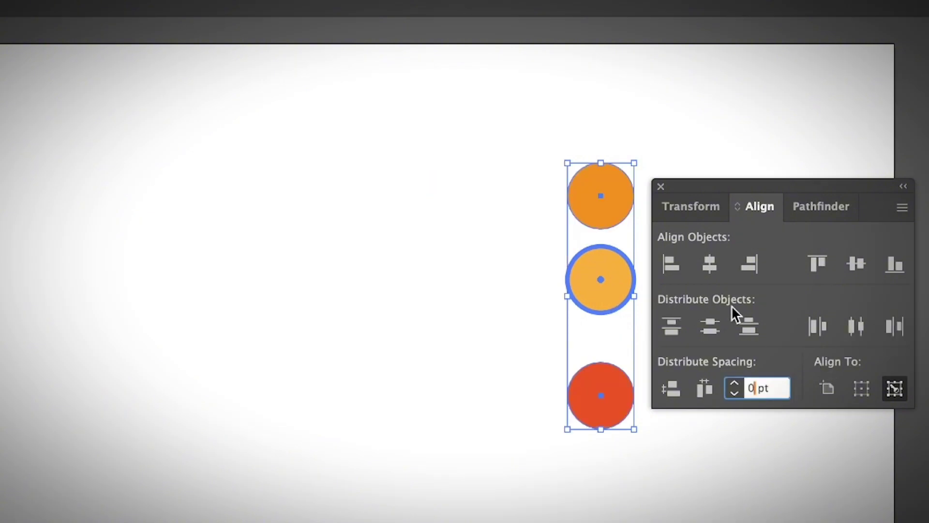
Step: Enter 20 pt as the Distribute Spacing value in the Align panel
double_click(751, 387)
type("20")
key("Return")
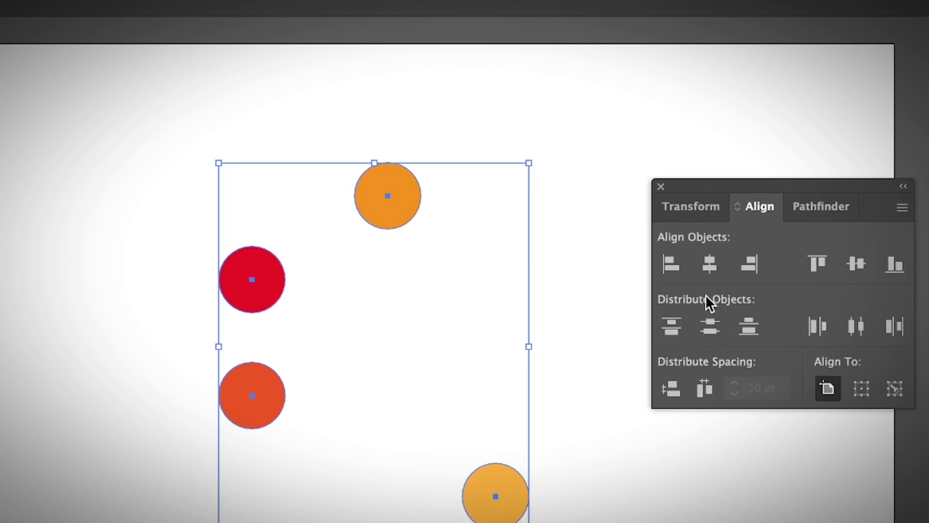
Step: Centre the circles horizontally and distribute their spacing vertically and horizontally across the artboard
left_click(710, 265)
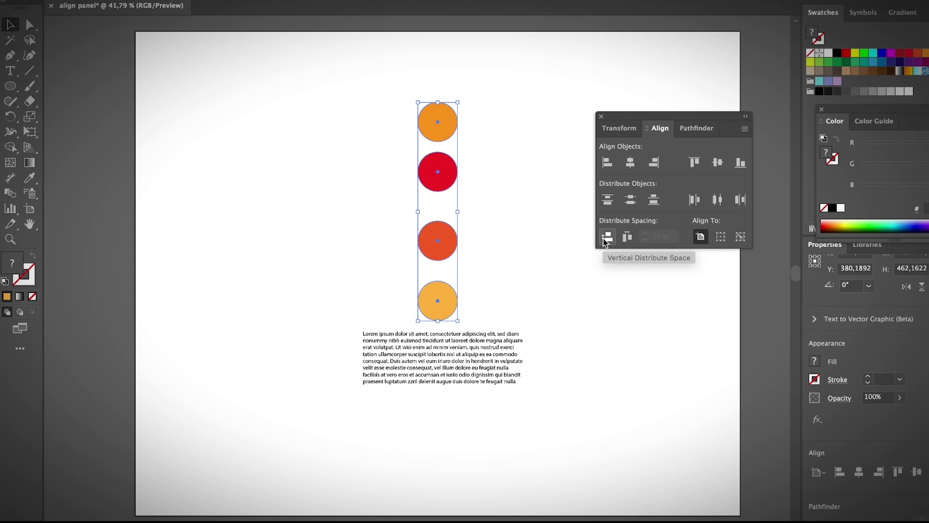
left_click(607, 237)
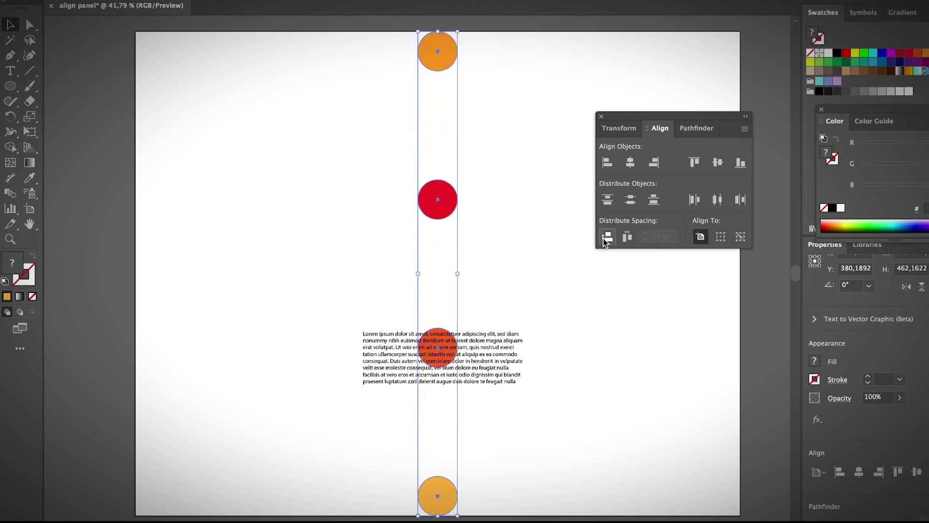
left_click(627, 237)
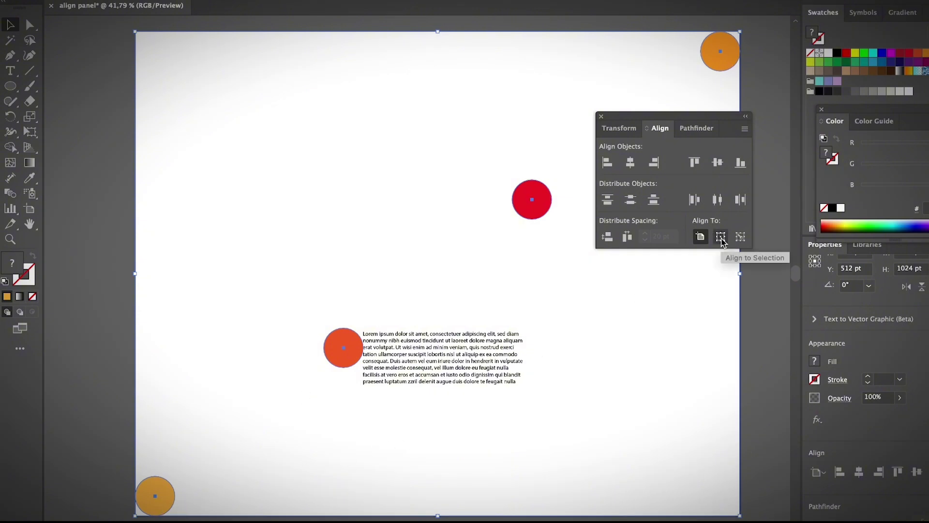
Step: Switch alignment to Selection, then Key Object, and select the Lorem ipsum text block
left_click(722, 237)
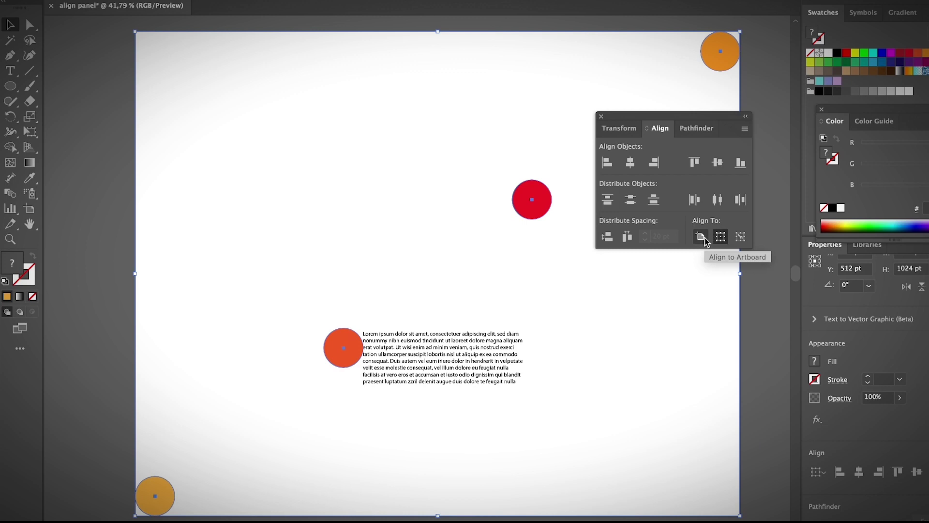
left_click(741, 238)
left_click(669, 301)
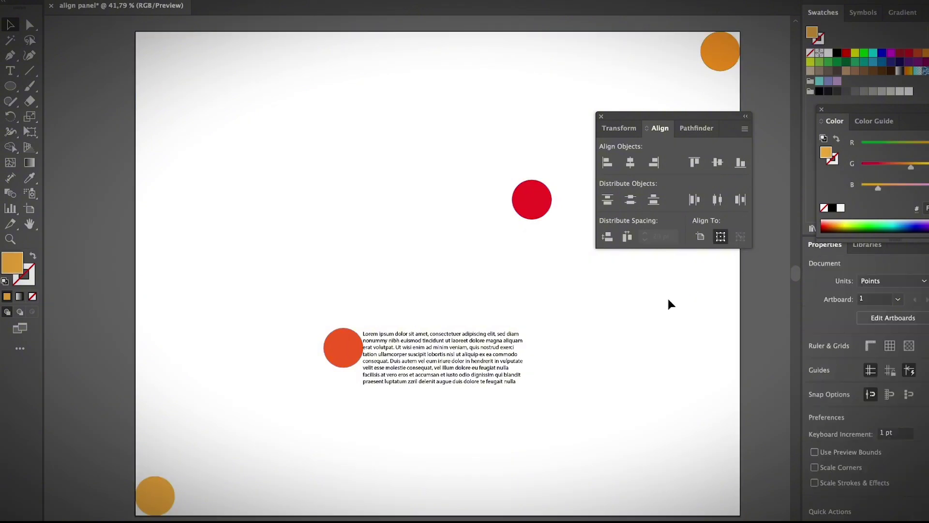
left_click(453, 375)
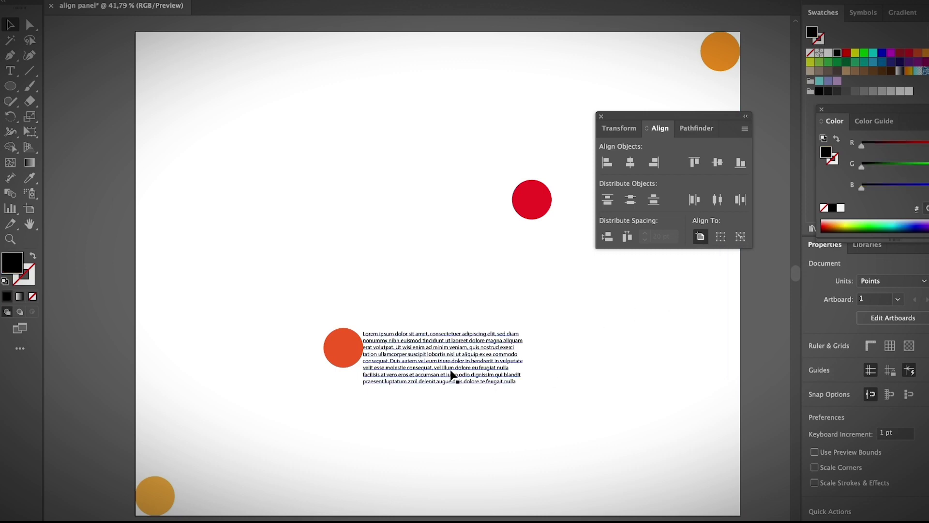
left_click(453, 375)
left_click(628, 378)
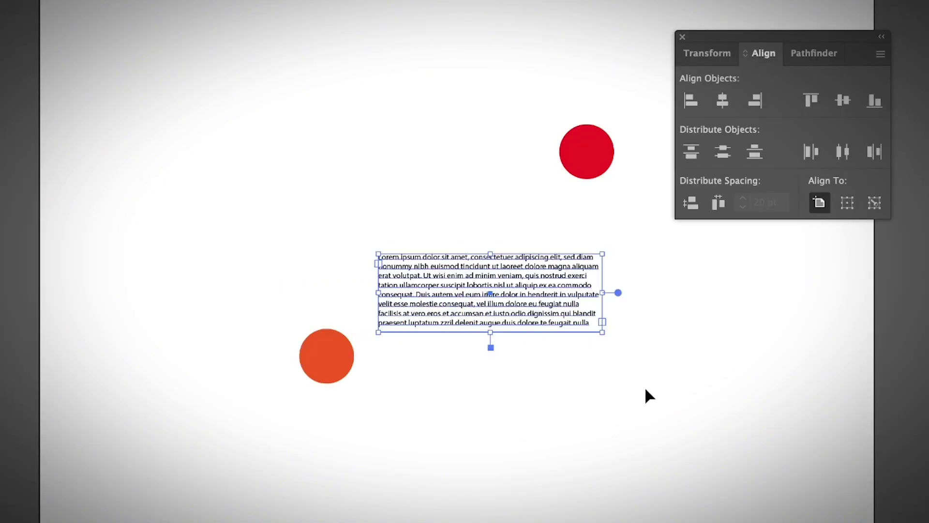
left_click(632, 388)
left_click(529, 318)
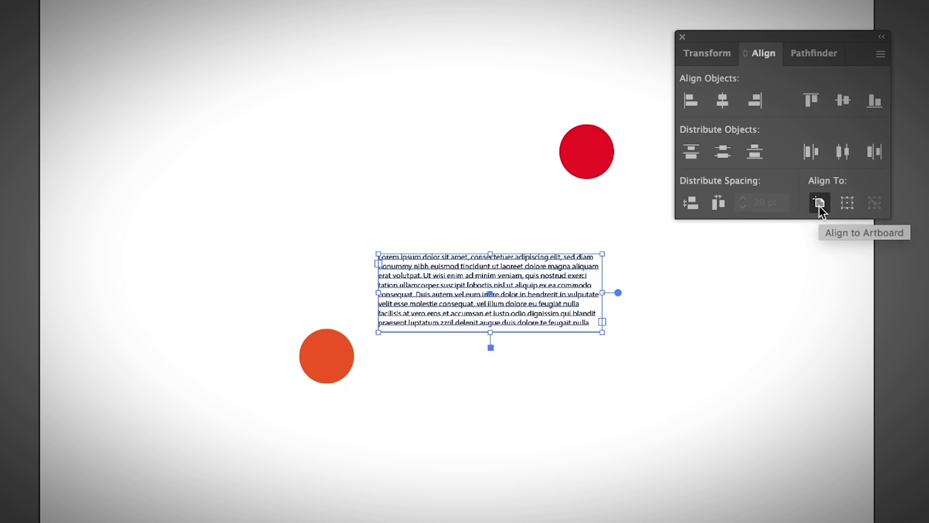
Step: Centre the Lorem ipsum paragraph vertically and horizontally on the artboard
left_click(845, 103)
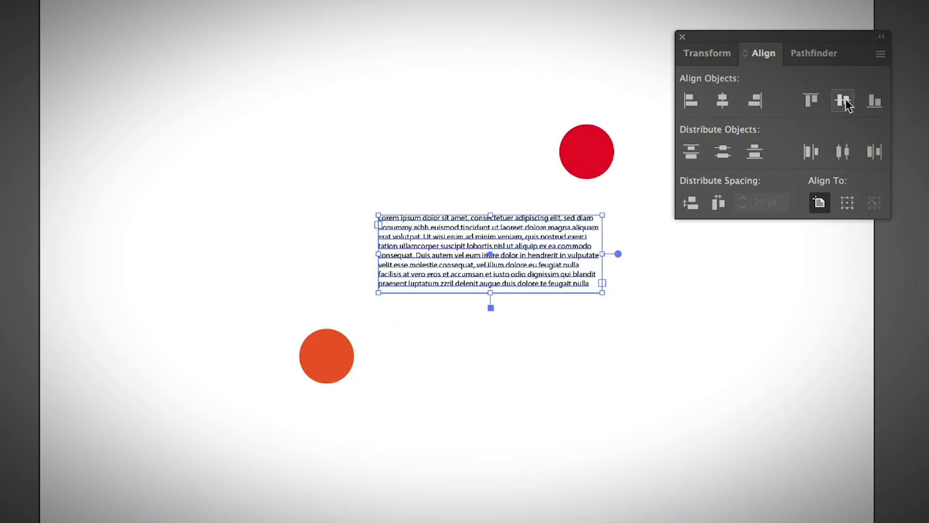
left_click(722, 104)
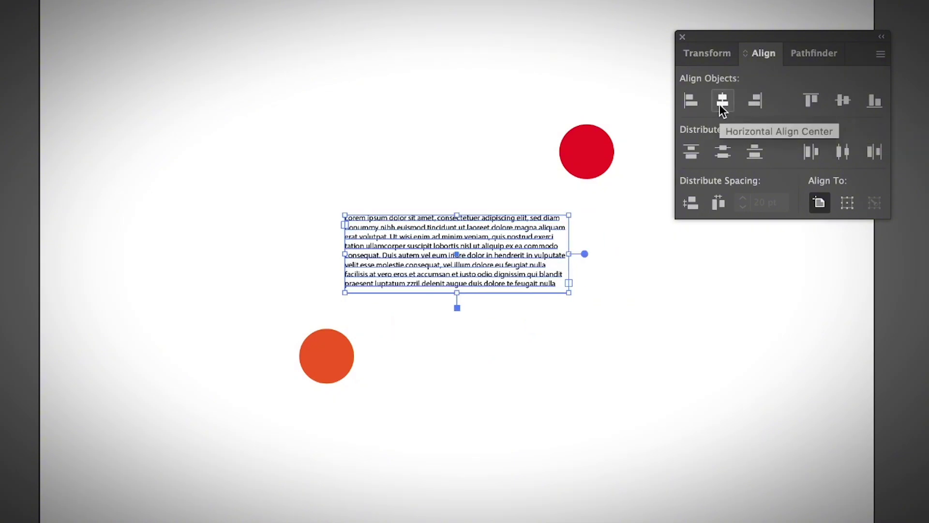
left_click_drag(318, 178, 532, 338)
Step: Move the TITLE text into place above the paragraph
left_click_drag(334, 201, 591, 306)
left_click(327, 356)
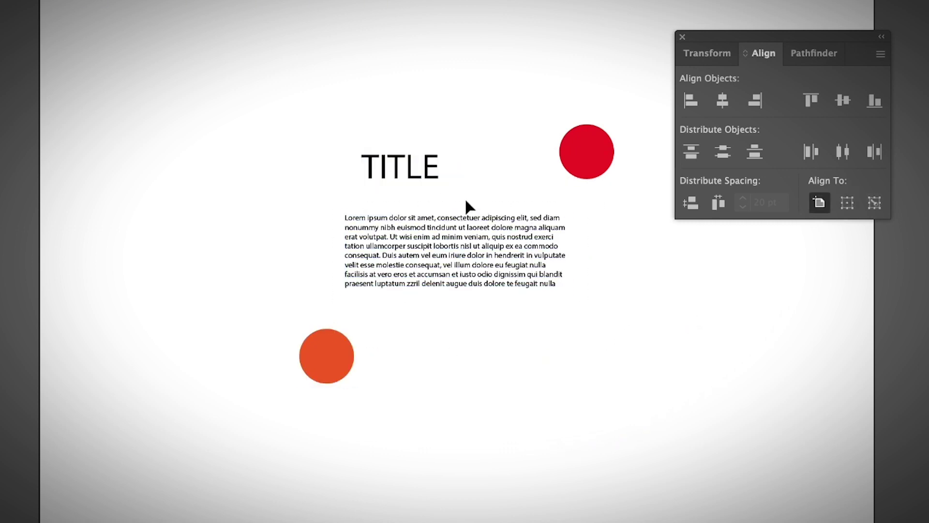
left_click_drag(411, 176, 435, 166)
left_click(382, 144)
left_click_drag(428, 117, 416, 285)
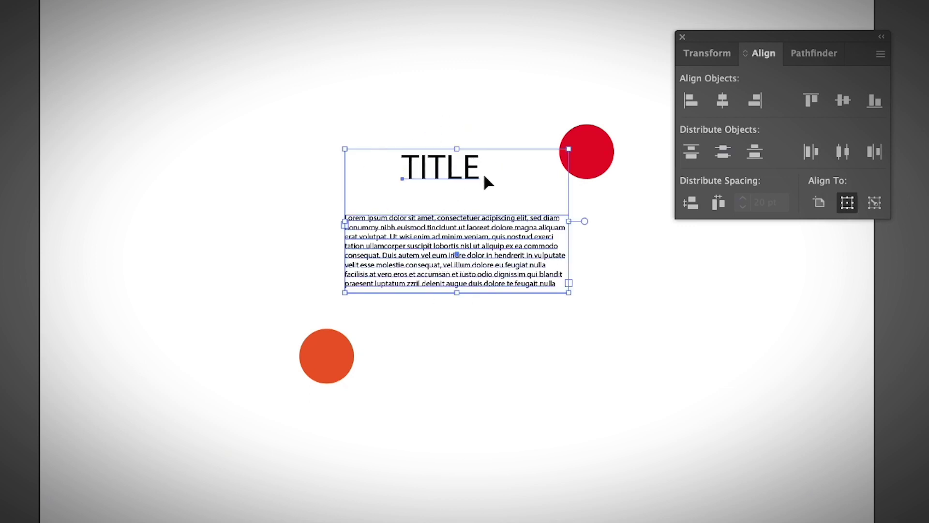
left_click(442, 121)
left_click_drag(423, 131, 489, 285)
left_click(424, 228)
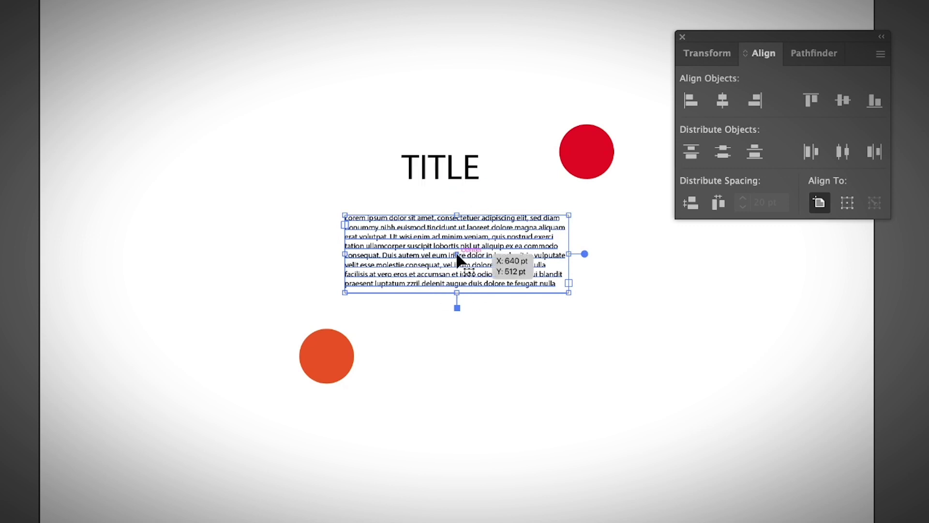
left_click_drag(440, 128, 488, 263)
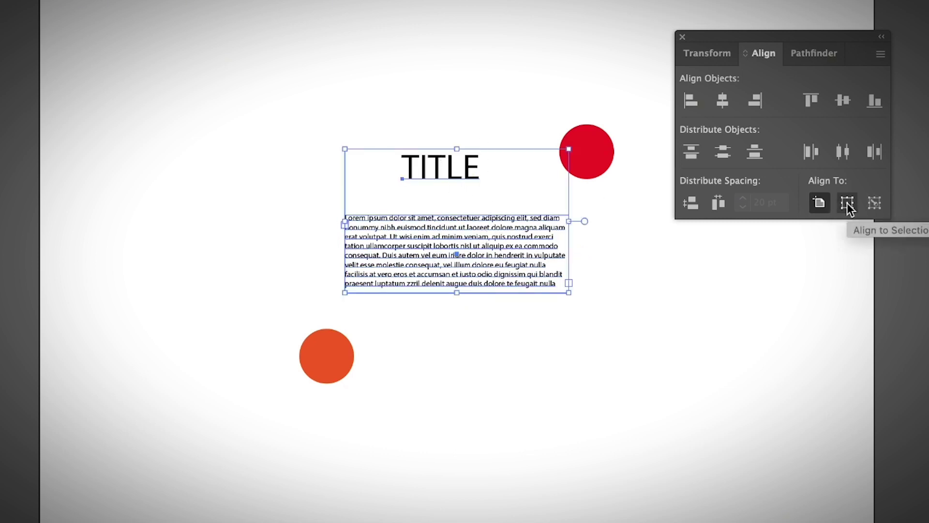
Step: Select TITLE and paragraph, make the paragraph the key object, and centre TITLE horizontally on it
left_click(874, 203)
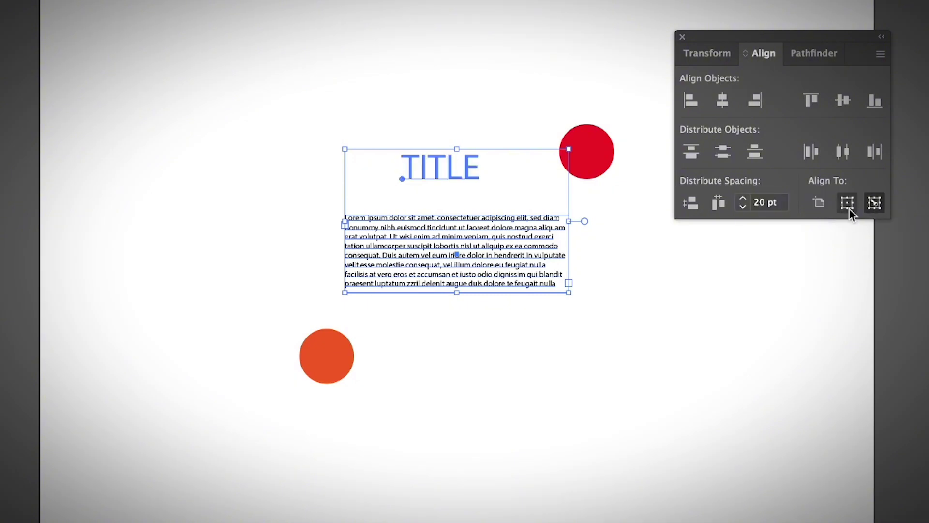
left_click(472, 258)
left_click(469, 263)
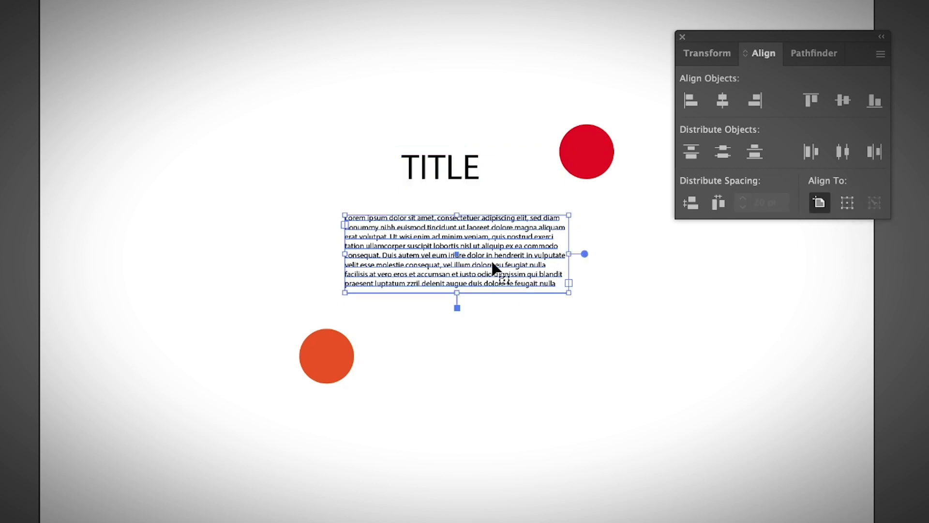
left_click_drag(397, 112, 514, 290)
left_click(876, 201)
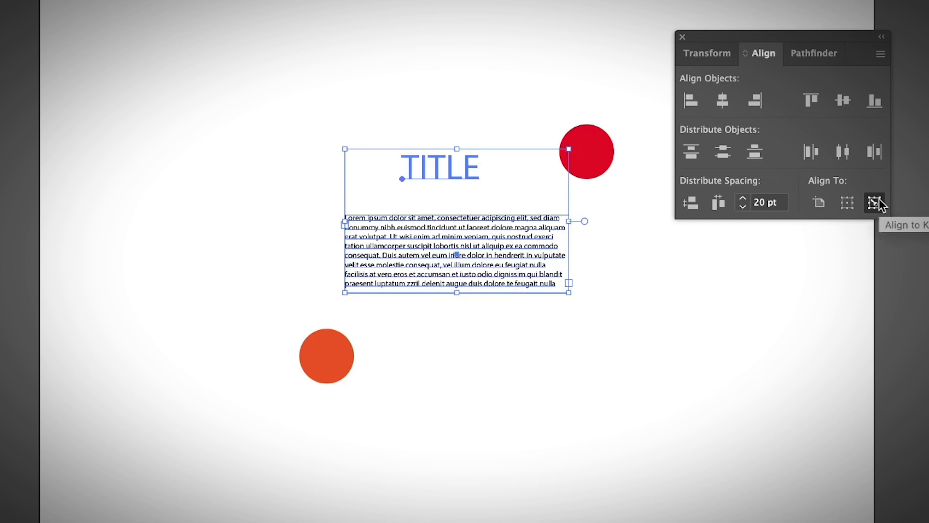
left_click(499, 272)
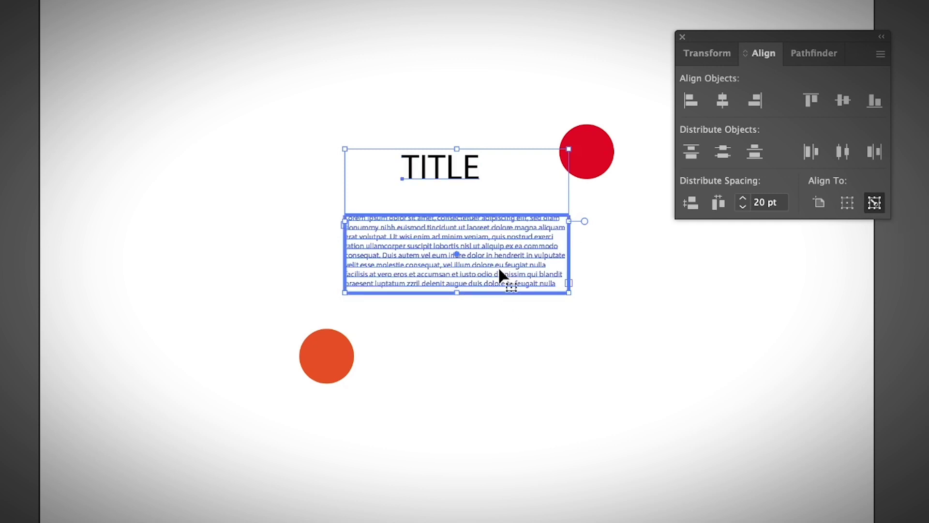
left_click(733, 104)
left_click(512, 353)
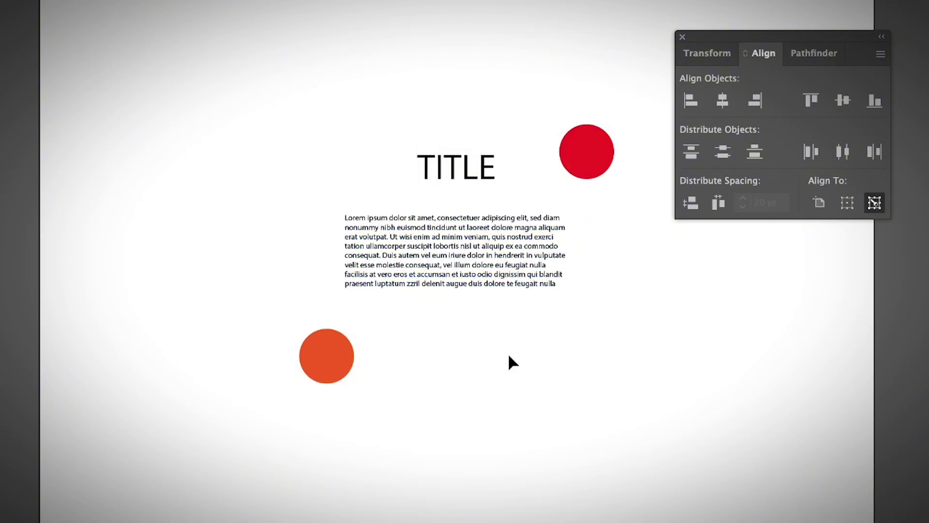